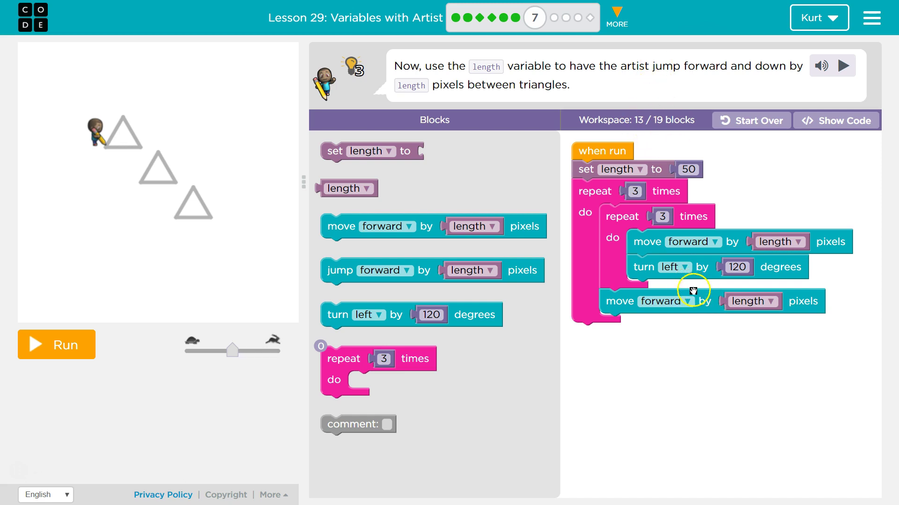
- Swap the move block for jump forward by length, followed by a turn right by 90 degrees
{"action": "mouse_move", "coordinate": [706, 307]}
{"action": "left_mouse_down"}
{"action": "mouse_move", "coordinate": [489, 357]}
{"action": "mouse_move", "coordinate": [445, 274]}
{"action": "mouse_move", "coordinate": [628, 361]}
{"action": "mouse_move", "coordinate": [705, 295]}
{"action": "left_mouse_up"}
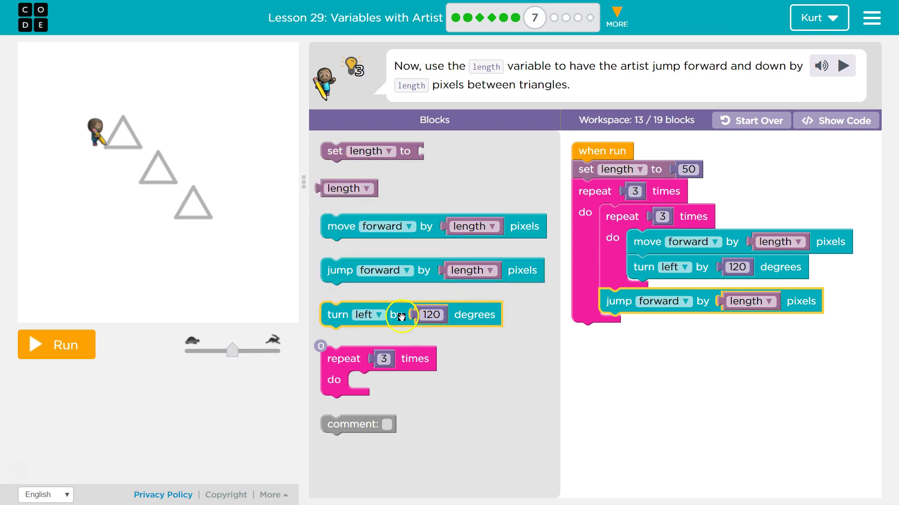
{"action": "left_click_drag", "start_coordinate": [398, 316], "coordinate": [676, 328]}
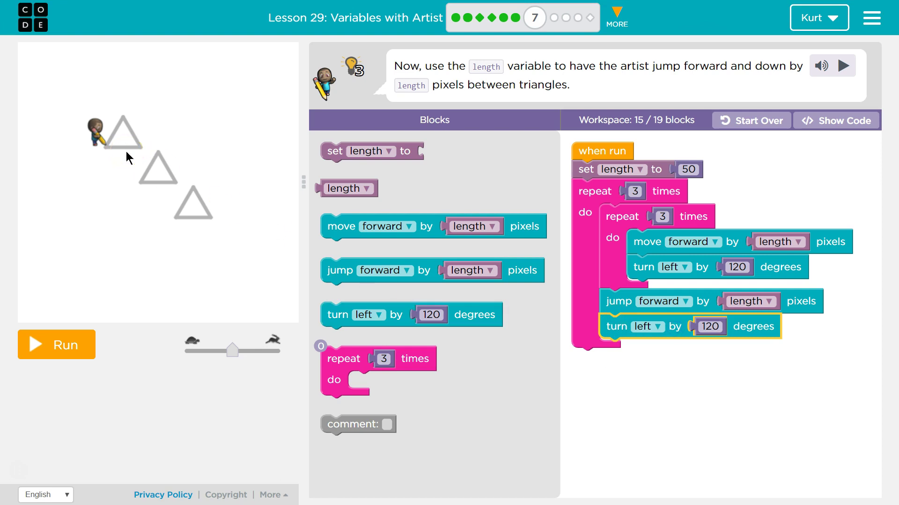
{"action": "left_click", "coordinate": [657, 328]}
{"action": "left_click", "coordinate": [654, 346]}
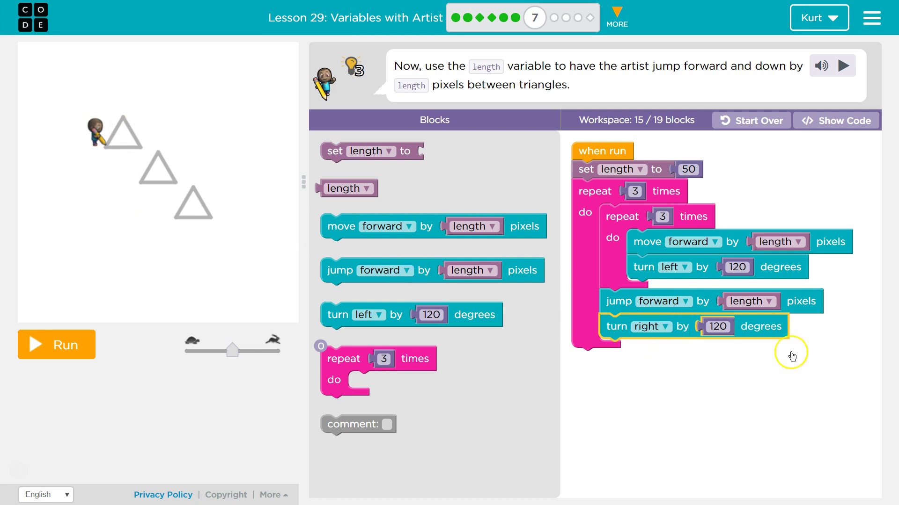
{"action": "left_click", "coordinate": [716, 329]}
{"action": "type", "text": "90"}
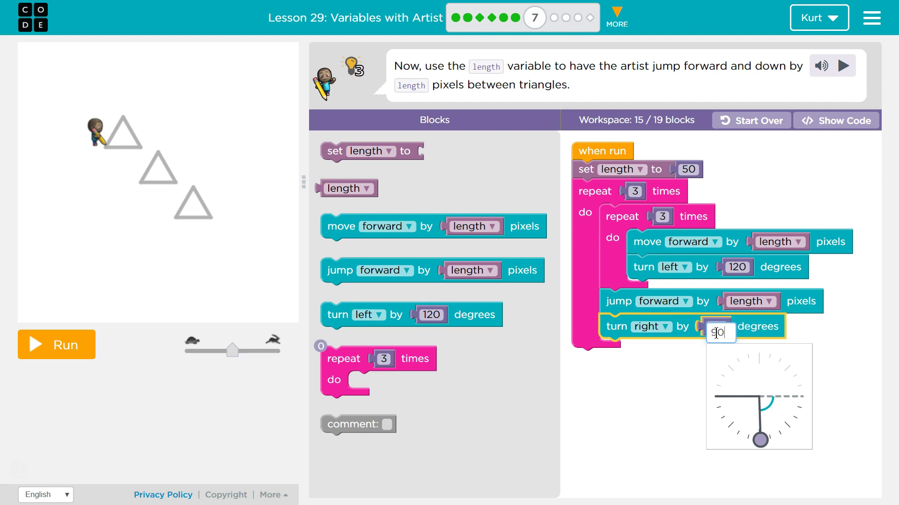
{"action": "left_click", "coordinate": [667, 387]}
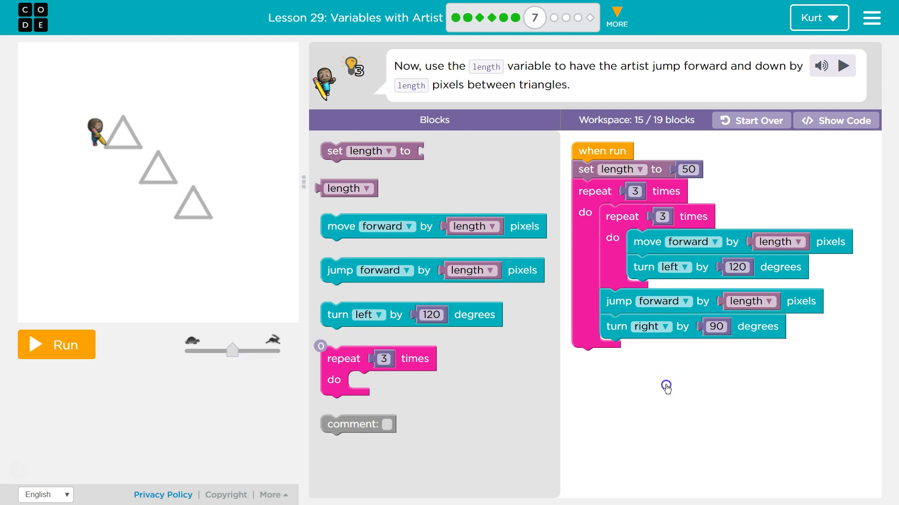
- Add a second jump forward by length and a turn left, changing its angle from 120 to 90
{"action": "mouse_move", "coordinate": [433, 269]}
{"action": "left_mouse_down"}
{"action": "mouse_move", "coordinate": [626, 372]}
{"action": "mouse_move", "coordinate": [732, 354]}
{"action": "left_mouse_up"}
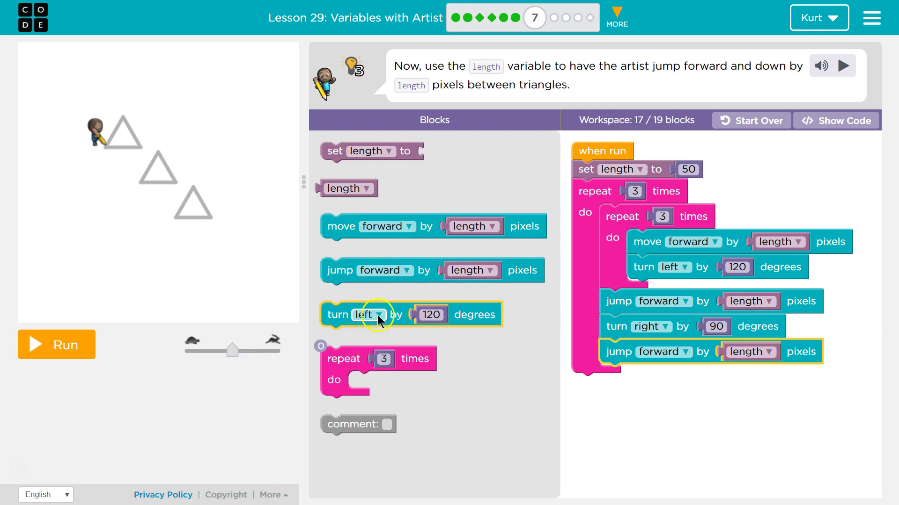
{"action": "mouse_move", "coordinate": [398, 309]}
{"action": "left_mouse_down"}
{"action": "mouse_move", "coordinate": [668, 427]}
{"action": "mouse_move", "coordinate": [662, 375]}
{"action": "mouse_move", "coordinate": [687, 378]}
{"action": "left_mouse_up"}
{"action": "left_click", "coordinate": [710, 377]}
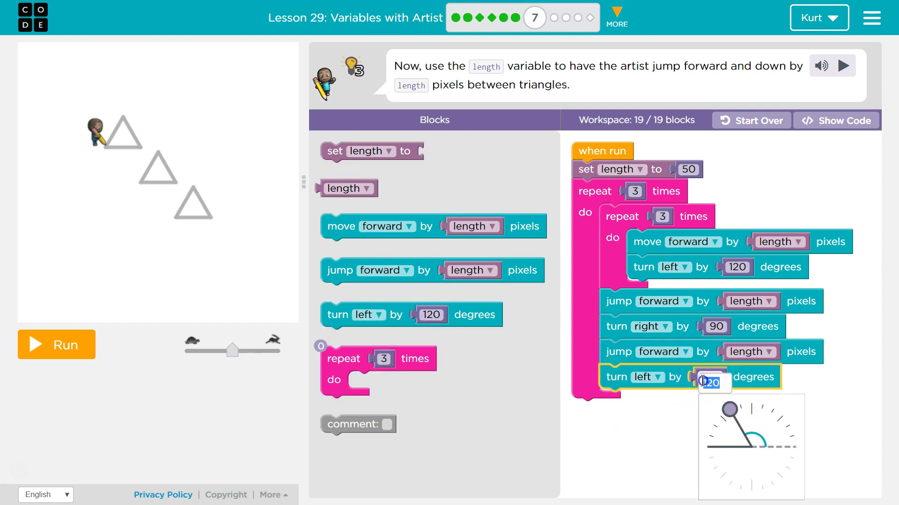
{"action": "left_click_drag", "start_coordinate": [775, 406], "coordinate": [753, 399]}
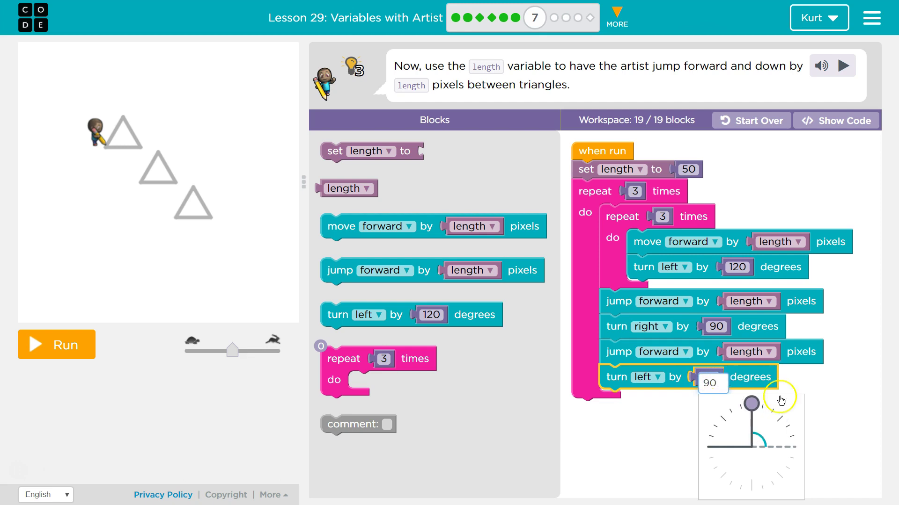
{"action": "left_click", "coordinate": [670, 478]}
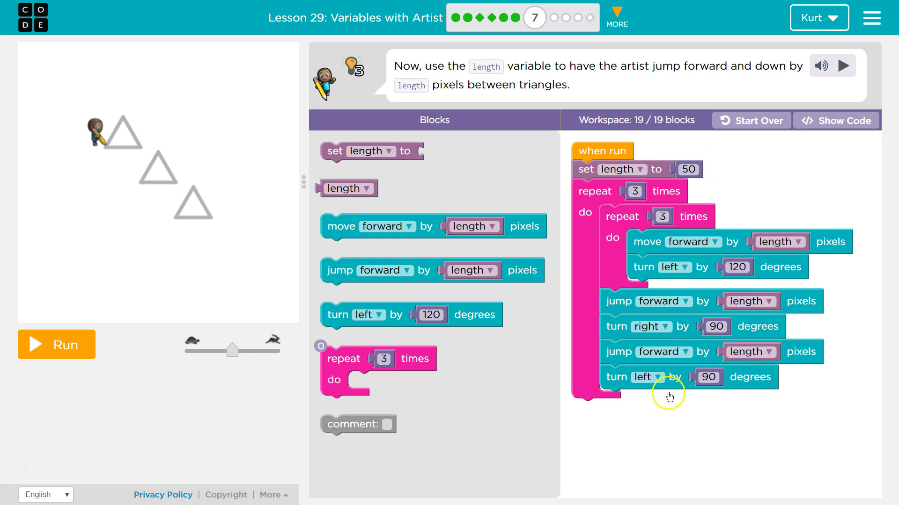
- Run the three-triangle program on the Artist canvas
{"action": "left_click", "coordinate": [59, 353]}
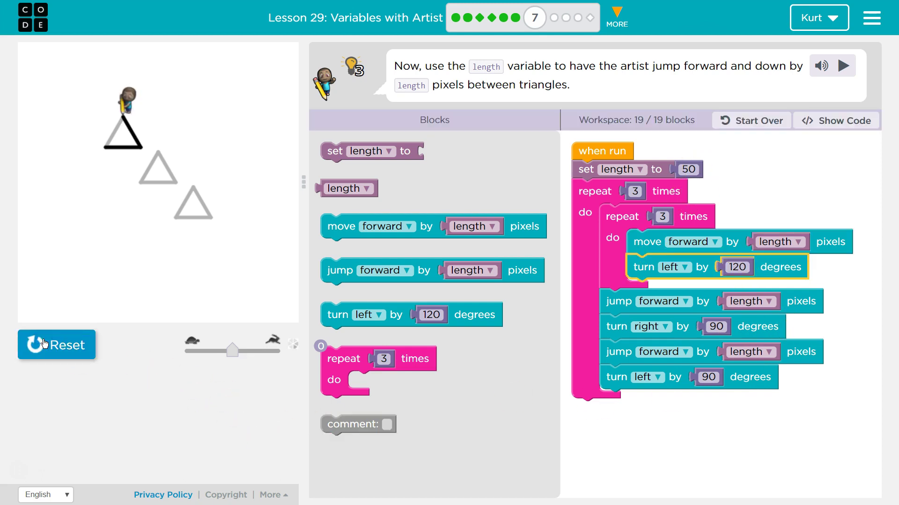